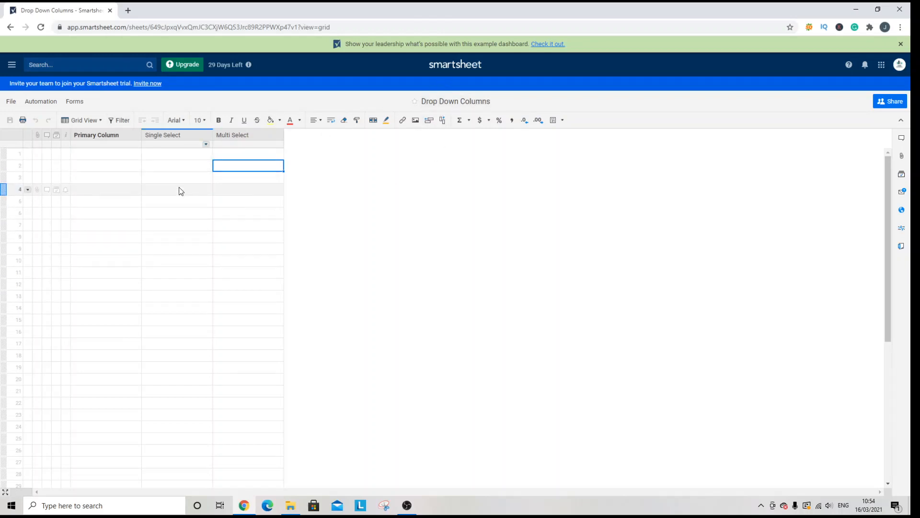
{"action": "left_click", "coordinate": [134, 177]}
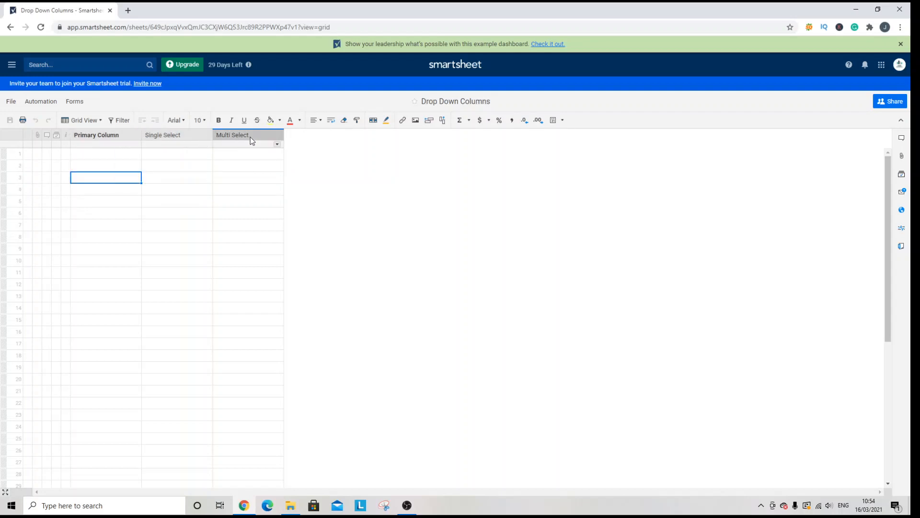
{"action": "left_click", "coordinate": [147, 164]}
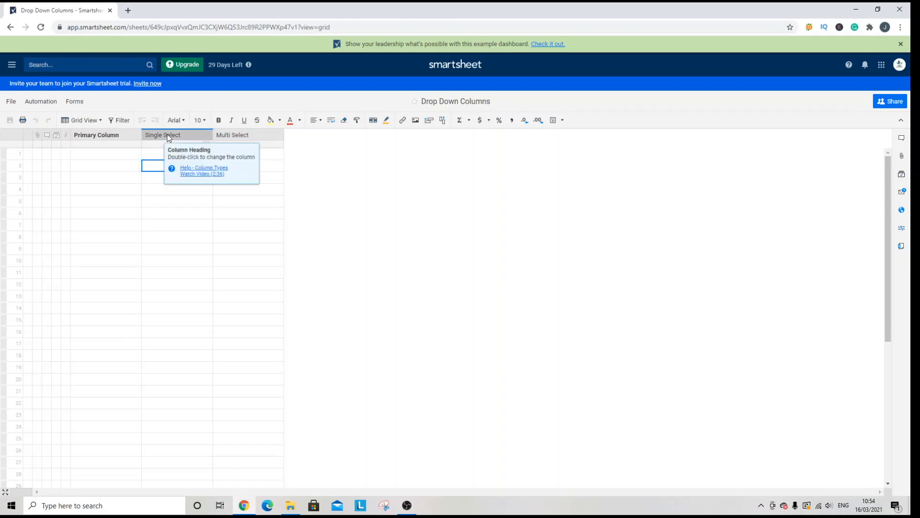
{"action": "right_click", "coordinate": [248, 133]}
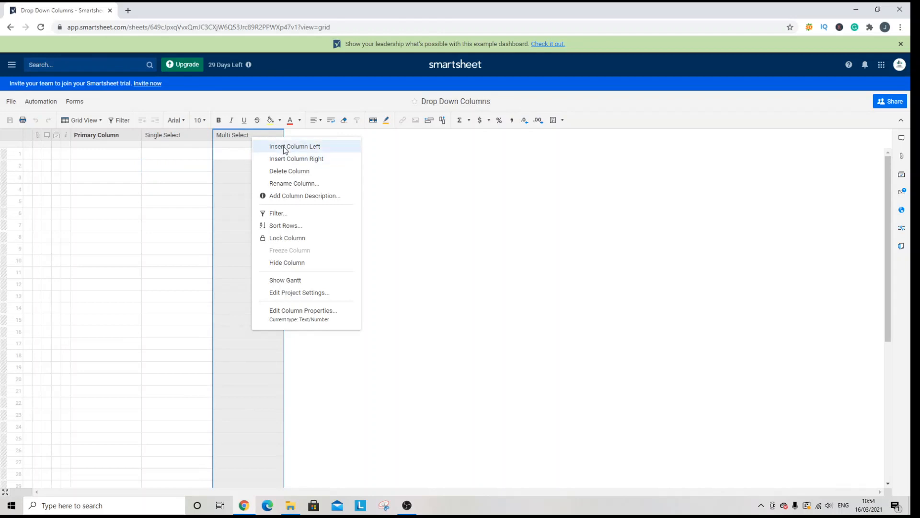
{"action": "left_click", "coordinate": [183, 164]}
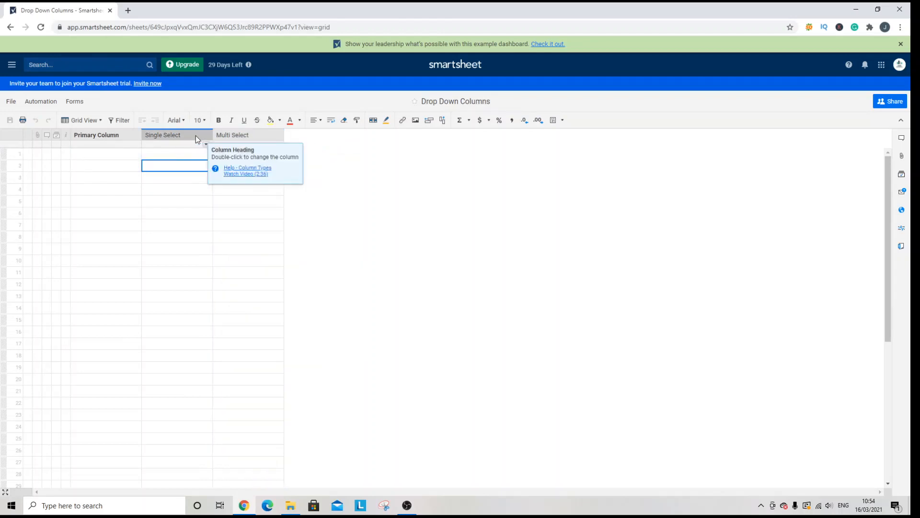
Change the Single Select column's type to Dropdown (Single Select) with the values 1, 2 and 3 on separate lines.
{"action": "left_click", "coordinate": [174, 138]}
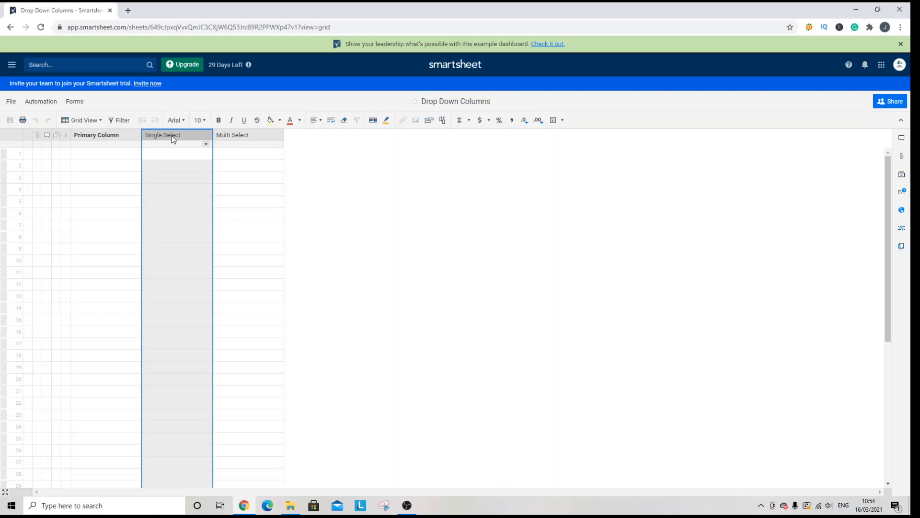
{"action": "right_click", "coordinate": [174, 138]}
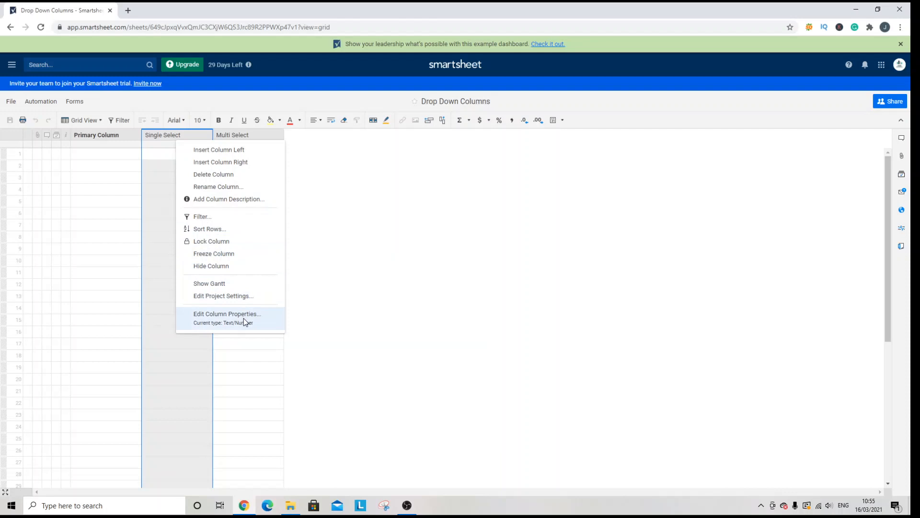
{"action": "left_click", "coordinate": [228, 314]}
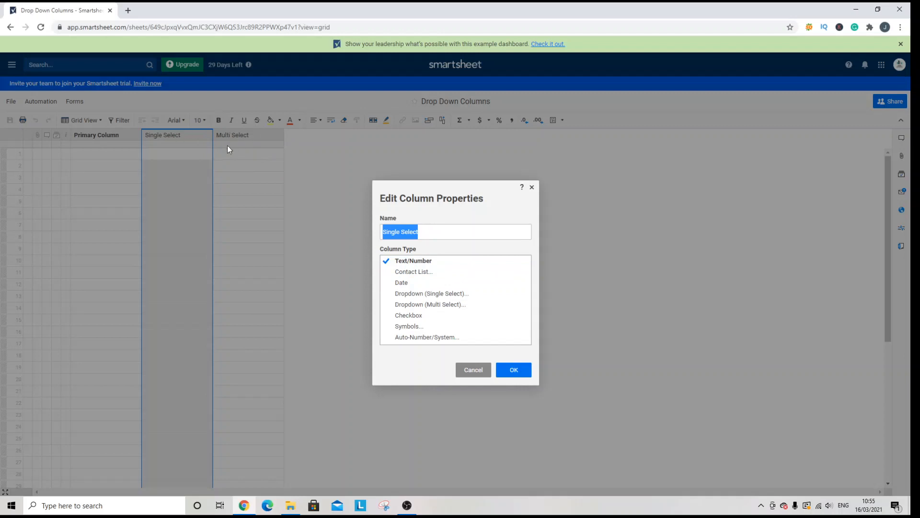
{"action": "left_click", "coordinate": [437, 294]}
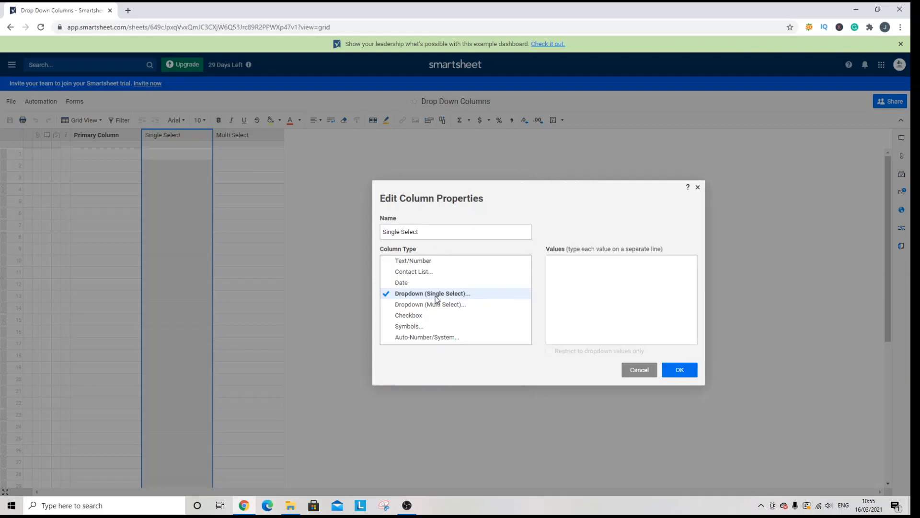
{"action": "left_click", "coordinate": [588, 265]}
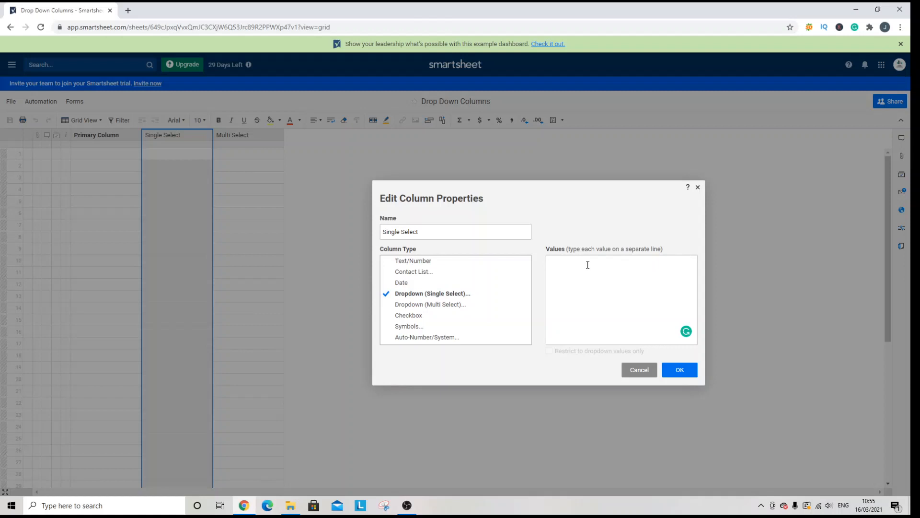
{"action": "type", "text": "1 2"}
{"action": "key", "text": "Return"}
{"action": "type", "text": "3"}
{"action": "left_click", "coordinate": [681, 369]}
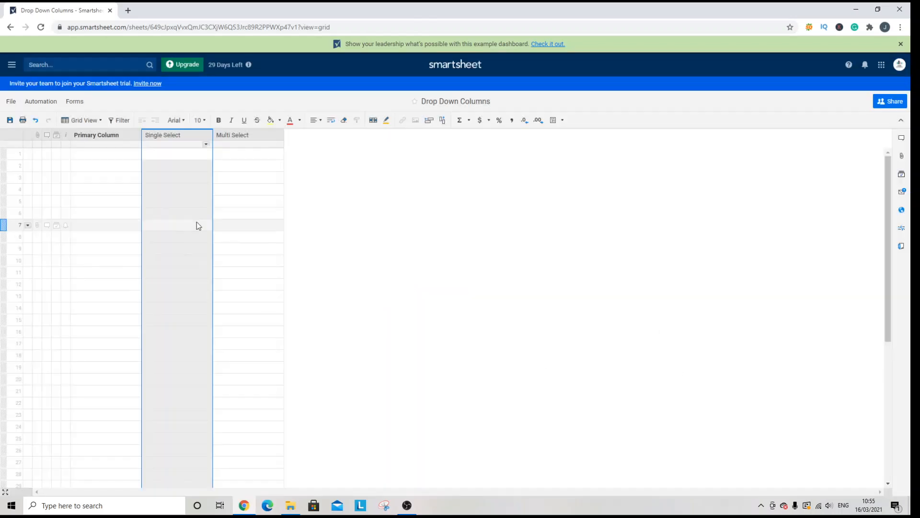
Try the dropdown in row 2 of the Single Select column by choosing 1 and replacing it with 2.
{"action": "left_click", "coordinate": [187, 170]}
{"action": "left_click", "coordinate": [207, 166]}
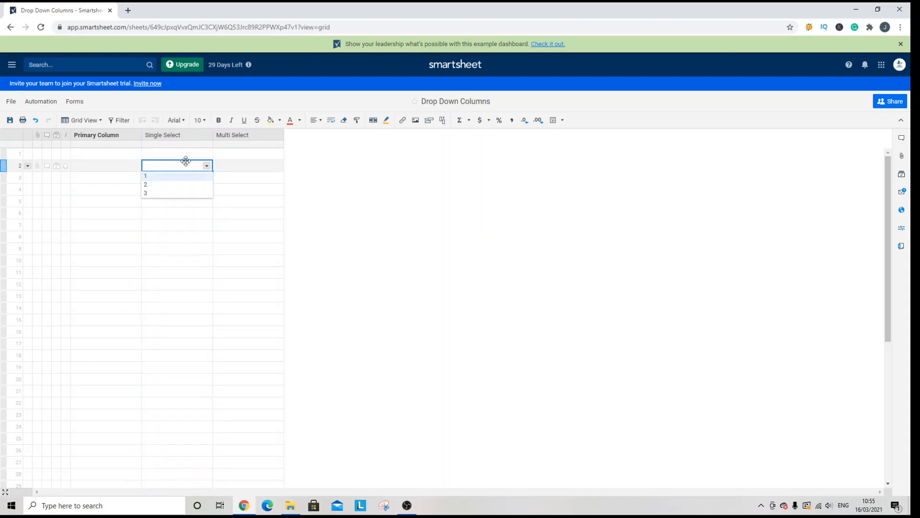
{"action": "left_click", "coordinate": [174, 181]}
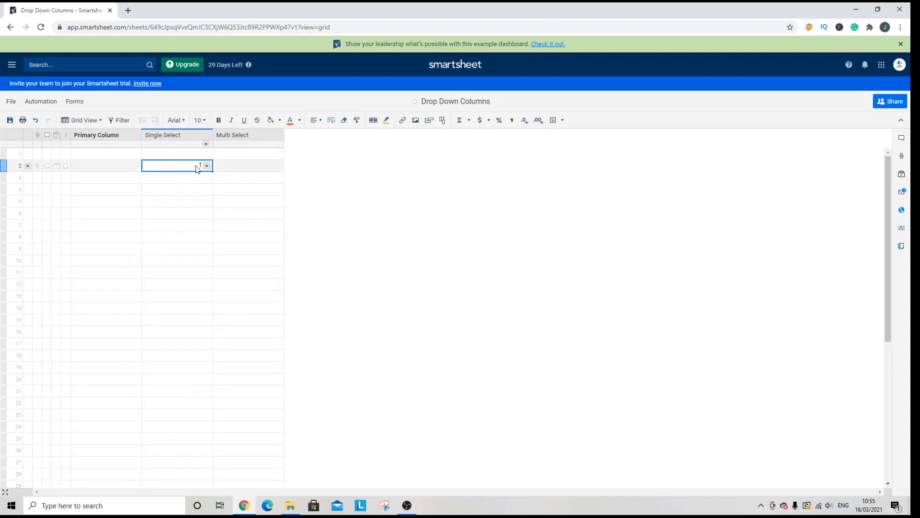
{"action": "left_click", "coordinate": [206, 165]}
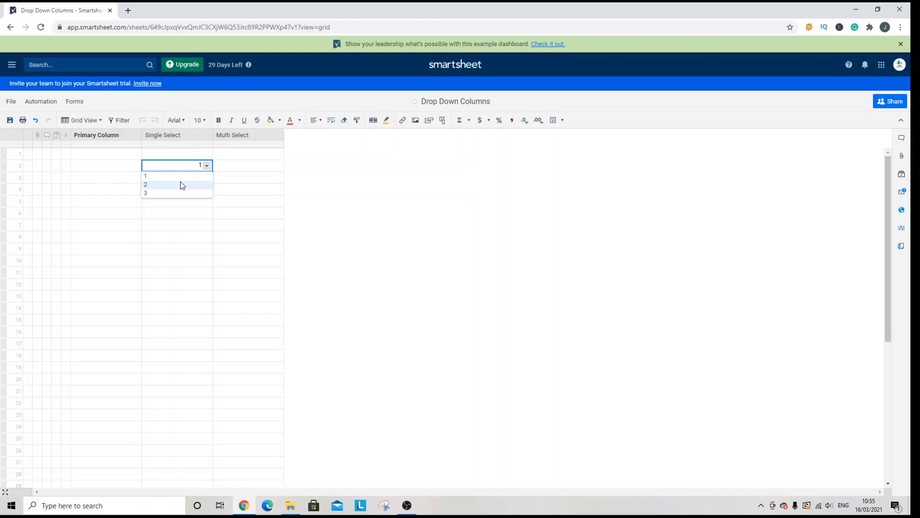
{"action": "left_click", "coordinate": [183, 185]}
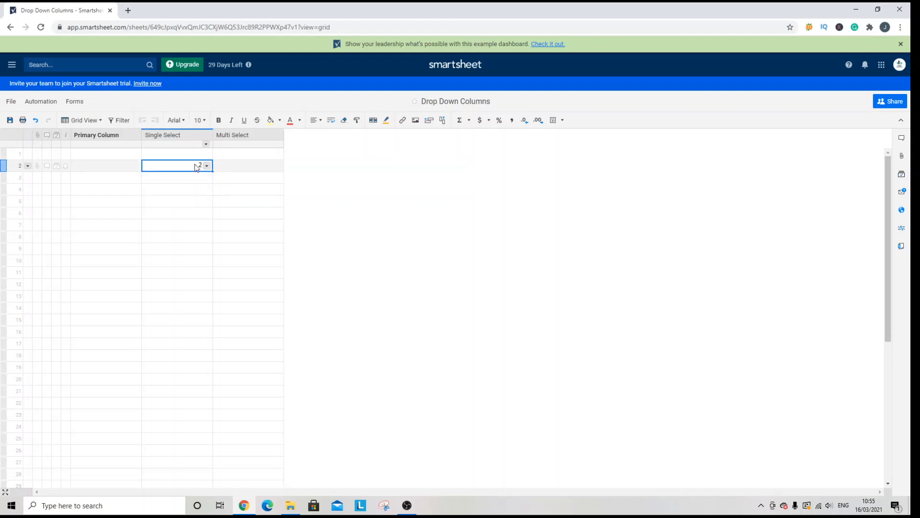
Try the unlisted text Test in row 2 of the Single Select column and clear the entry.
{"action": "type", "text": "Test"}
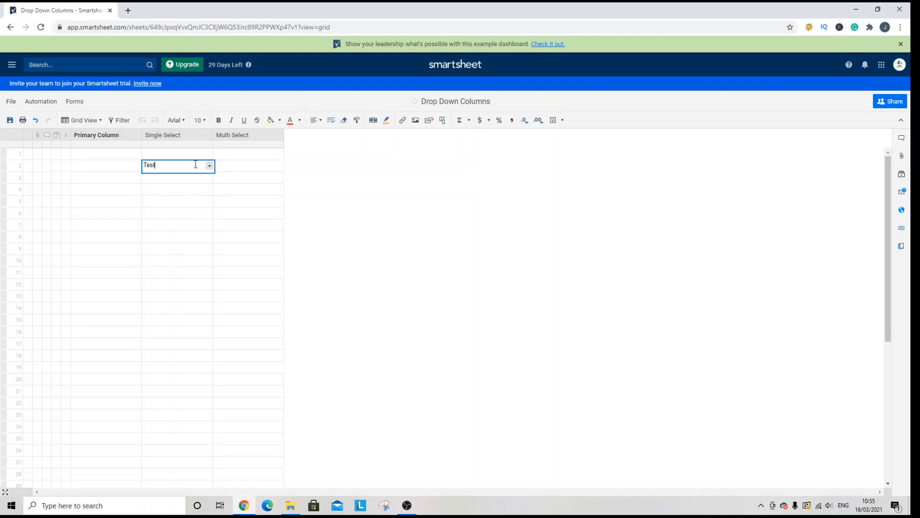
{"action": "key", "text": "Return"}
{"action": "left_click", "coordinate": [194, 166]}
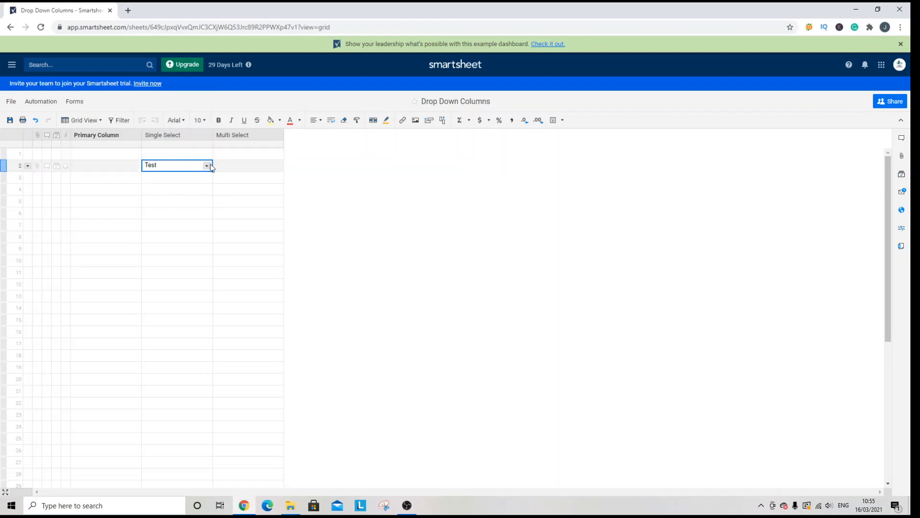
{"action": "left_click", "coordinate": [207, 165]}
{"action": "right_click", "coordinate": [176, 137]}
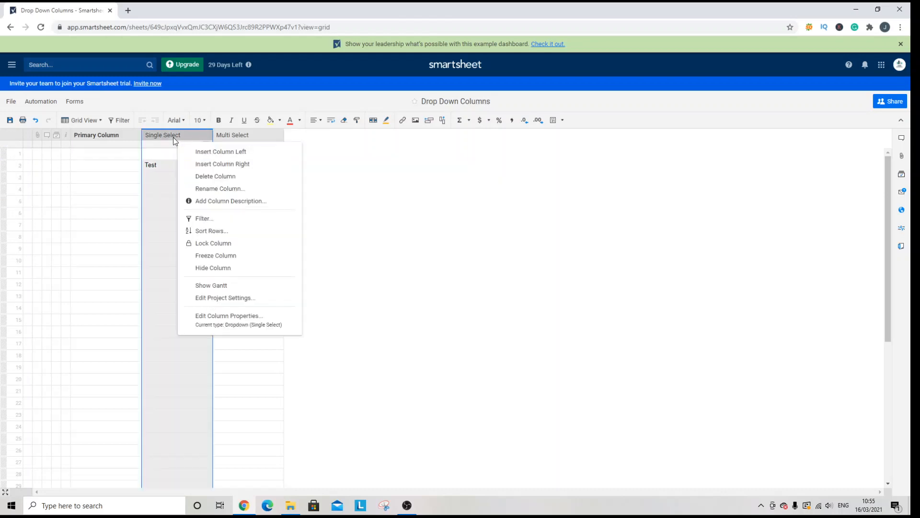
{"action": "left_click", "coordinate": [156, 139]}
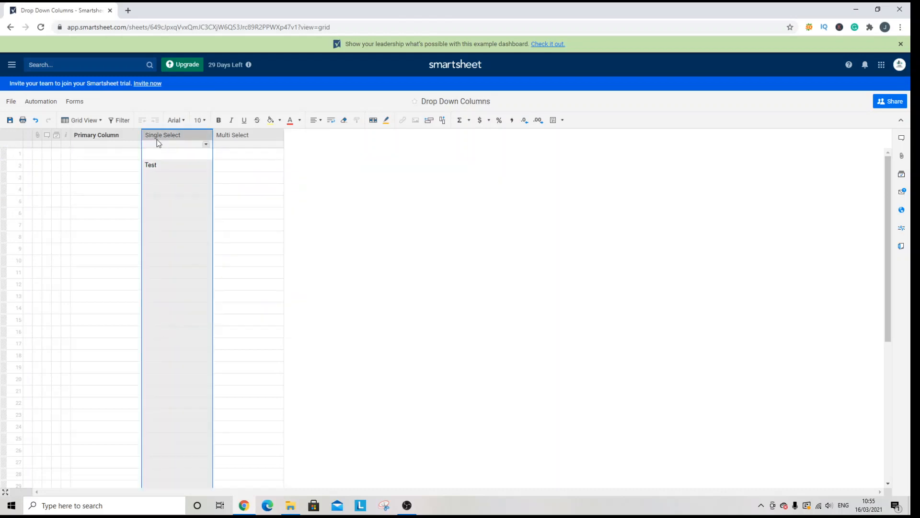
{"action": "left_click", "coordinate": [168, 165]}
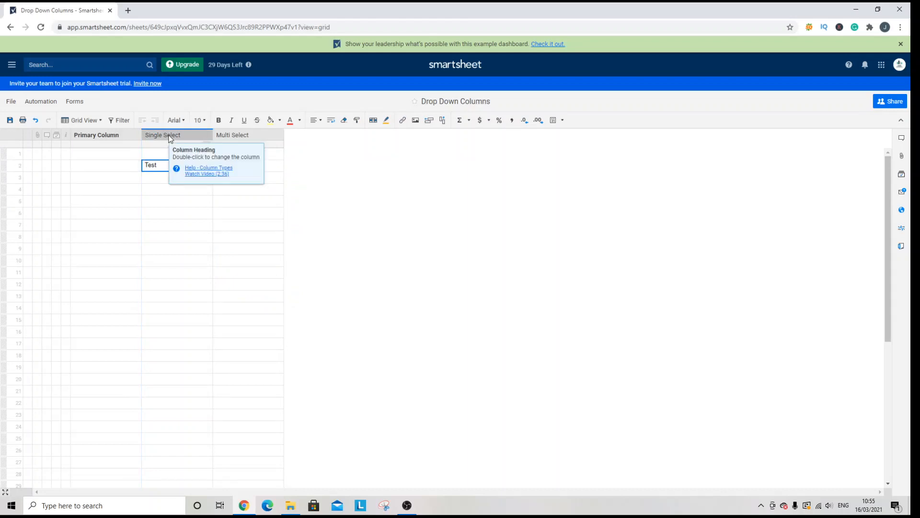
{"action": "key", "text": "Delete"}
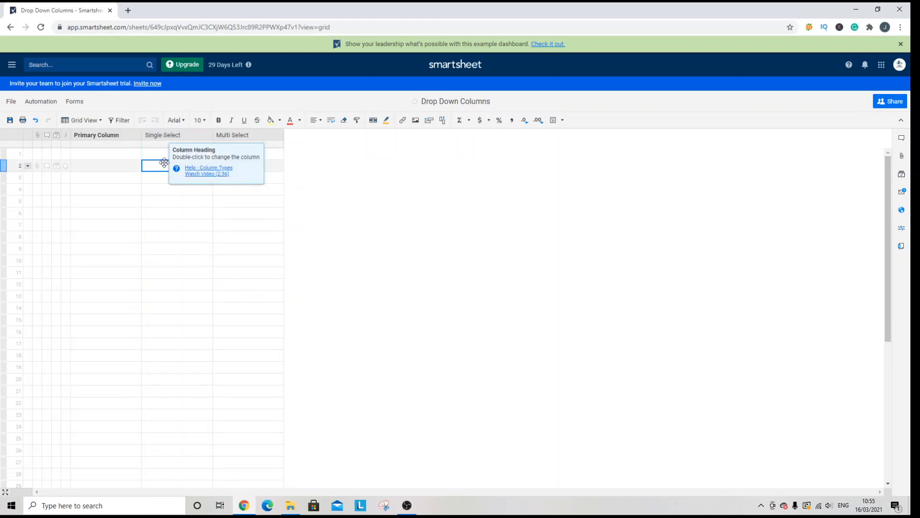
Restrict the Single Select column to dropdown values only in its column properties.
{"action": "right_click", "coordinate": [176, 134]}
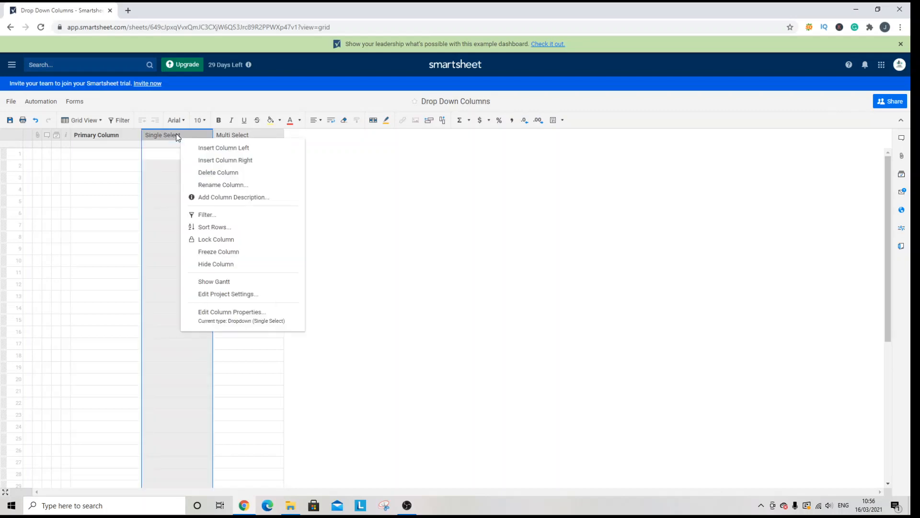
{"action": "left_click", "coordinate": [247, 314]}
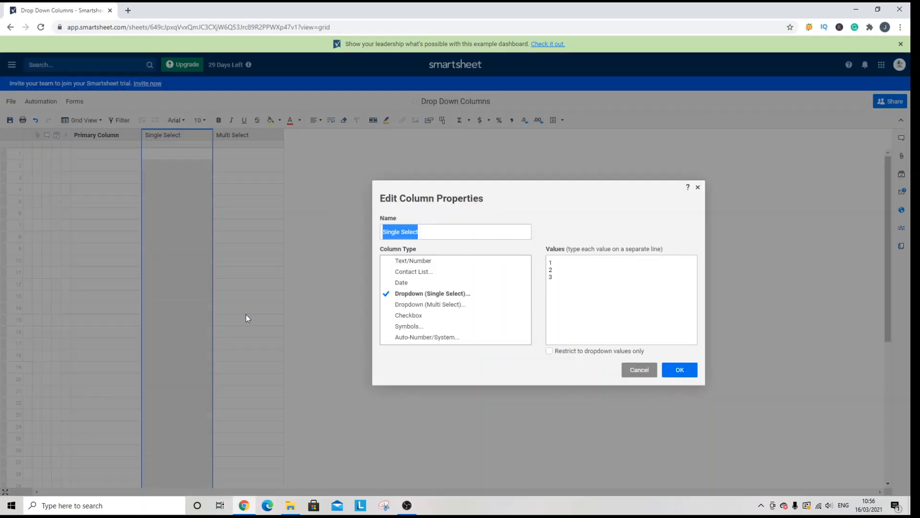
{"action": "left_click", "coordinate": [564, 352]}
{"action": "left_click", "coordinate": [680, 369]}
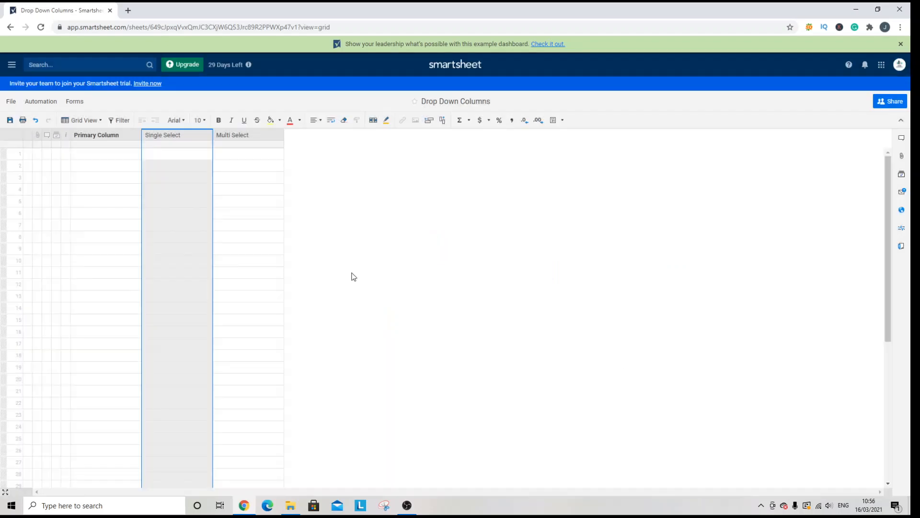
Try to enter the unlisted text Test in row 2 of the restricted Single Select column without allowing the exception.
{"action": "left_click", "coordinate": [171, 166]}
{"action": "left_click", "coordinate": [209, 166]}
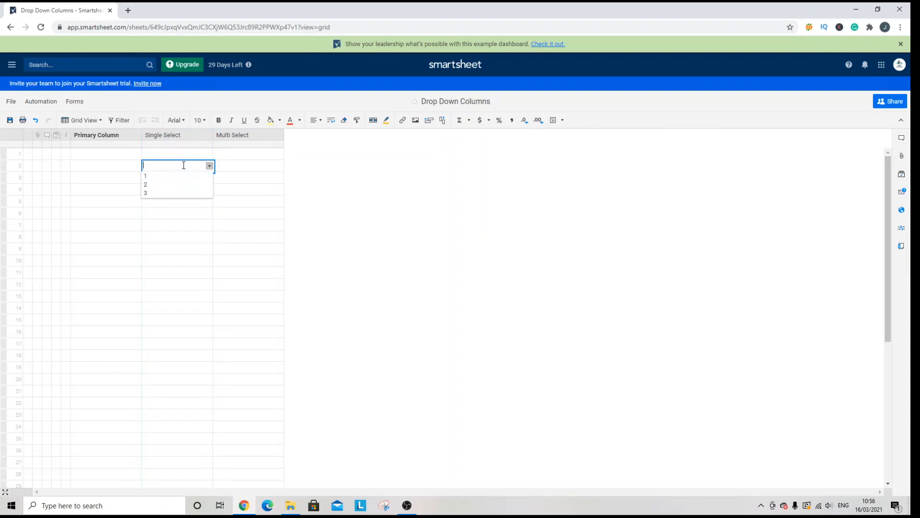
{"action": "type", "text": "Test"}
{"action": "key", "text": "Return"}
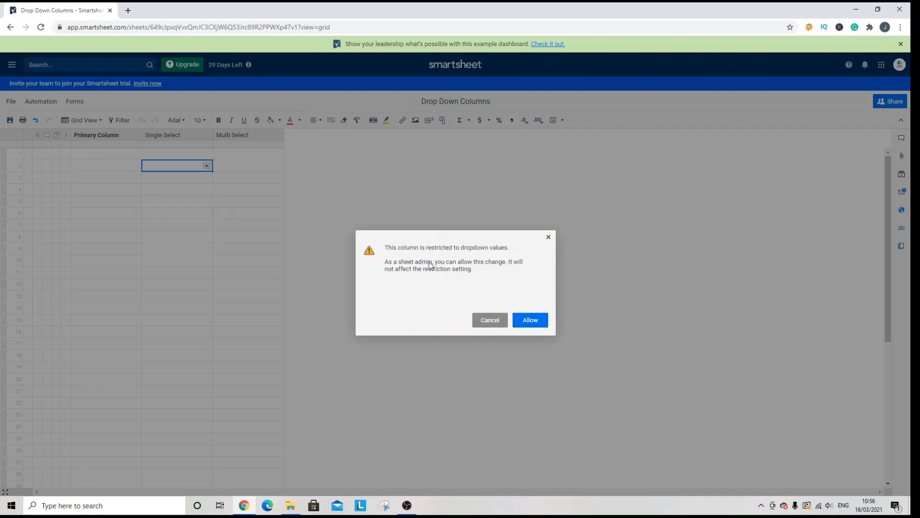
{"action": "left_click", "coordinate": [548, 237]}
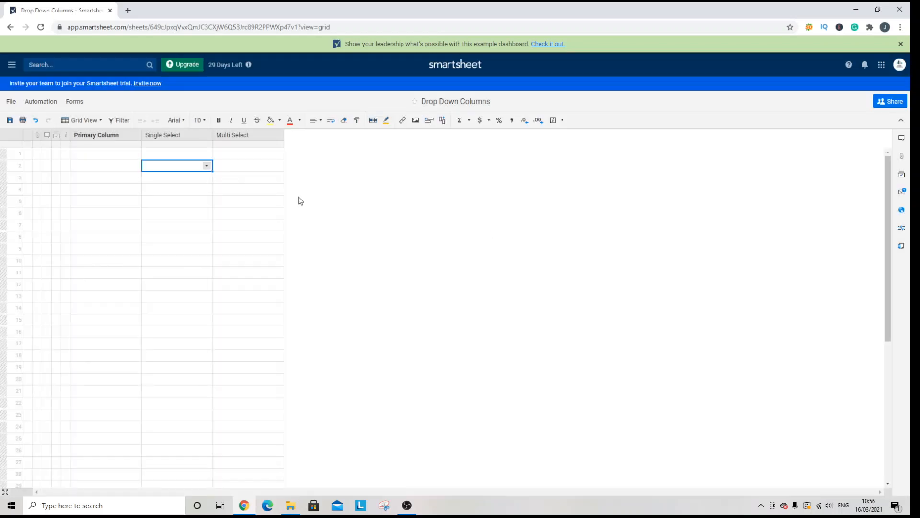
{"action": "right_click", "coordinate": [178, 135]}
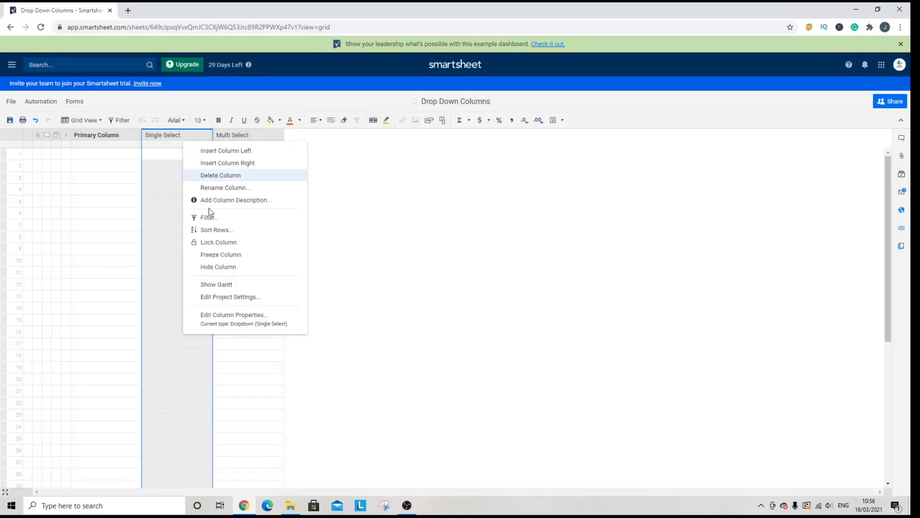
{"action": "left_click", "coordinate": [241, 314]}
{"action": "left_click", "coordinate": [632, 370]}
Fill the Single Select column from its dropdown with 1 in row 2, 2 in row 3 and 3 in row 5.
{"action": "left_click", "coordinate": [193, 168]}
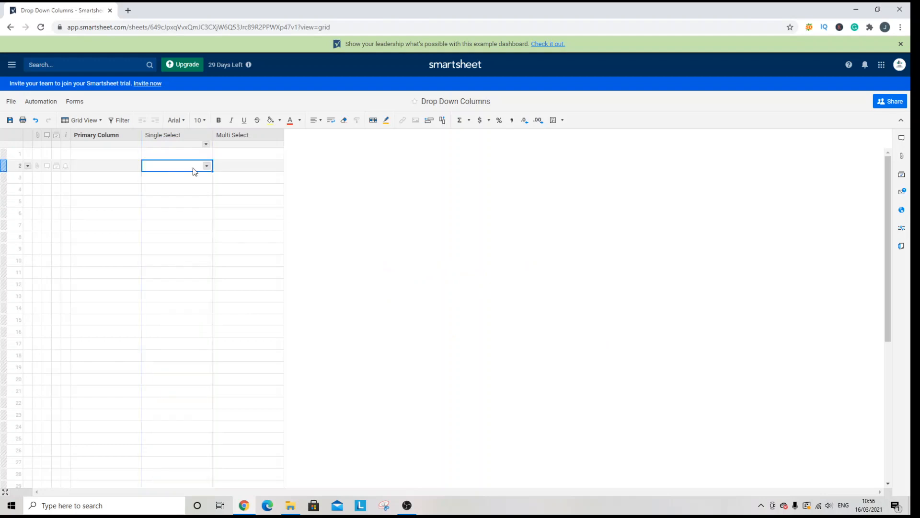
{"action": "left_click", "coordinate": [193, 169]}
{"action": "left_click", "coordinate": [191, 178]}
{"action": "left_click", "coordinate": [192, 178]}
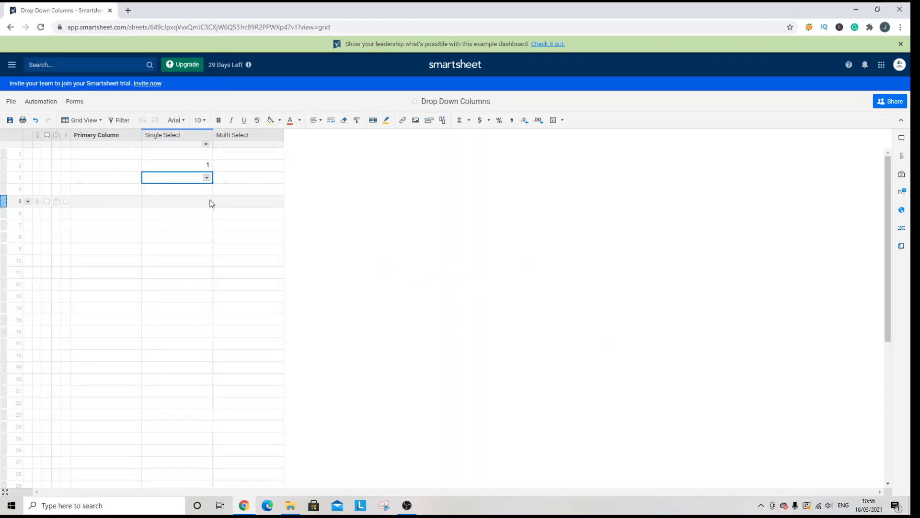
{"action": "left_click", "coordinate": [204, 178]}
{"action": "left_click", "coordinate": [199, 202]}
{"action": "left_click", "coordinate": [197, 201]}
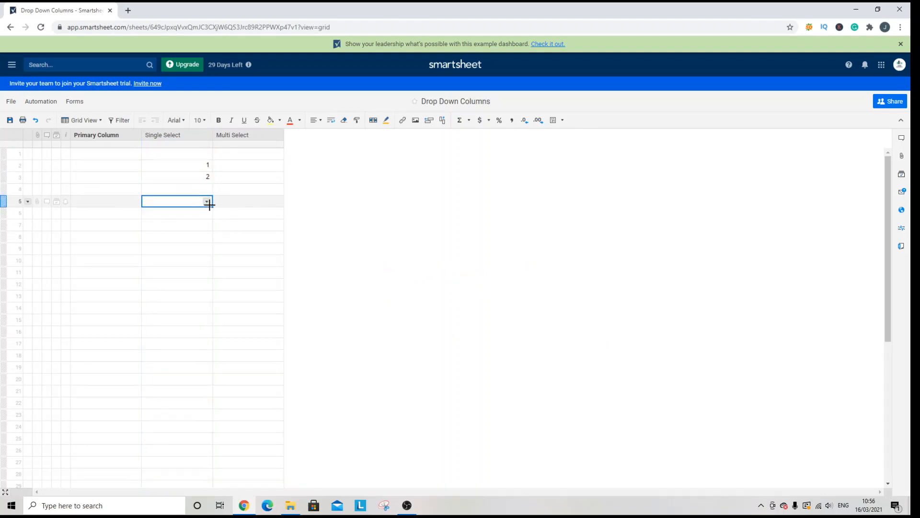
{"action": "left_click", "coordinate": [207, 201]}
{"action": "left_click", "coordinate": [196, 230]}
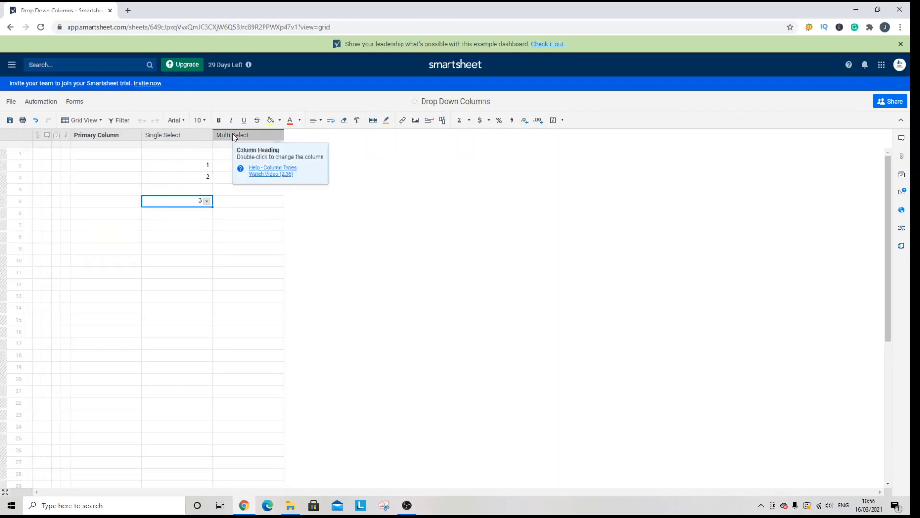
Make the Multi Select column a Dropdown (Multi Select) type with values 1, 2 and 3, restricted to dropdown values only.
{"action": "right_click", "coordinate": [259, 137]}
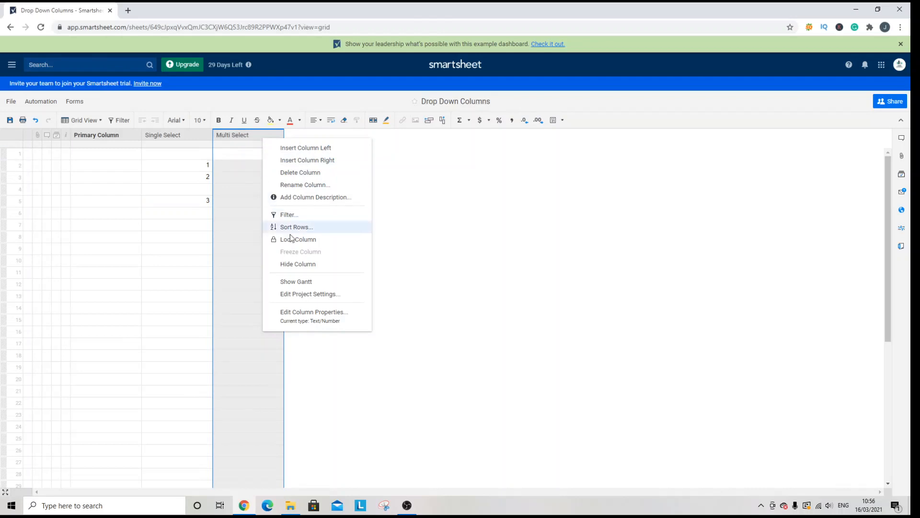
{"action": "left_click", "coordinate": [331, 317]}
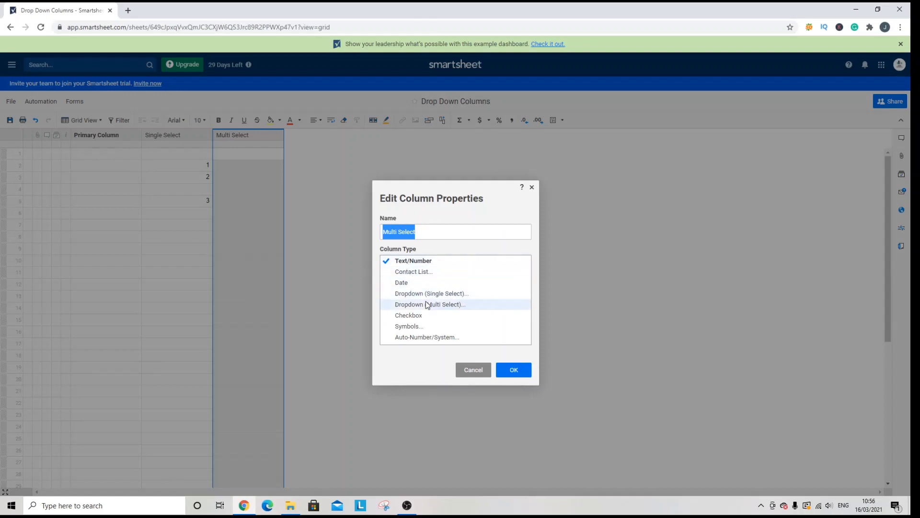
{"action": "left_click", "coordinate": [486, 308]}
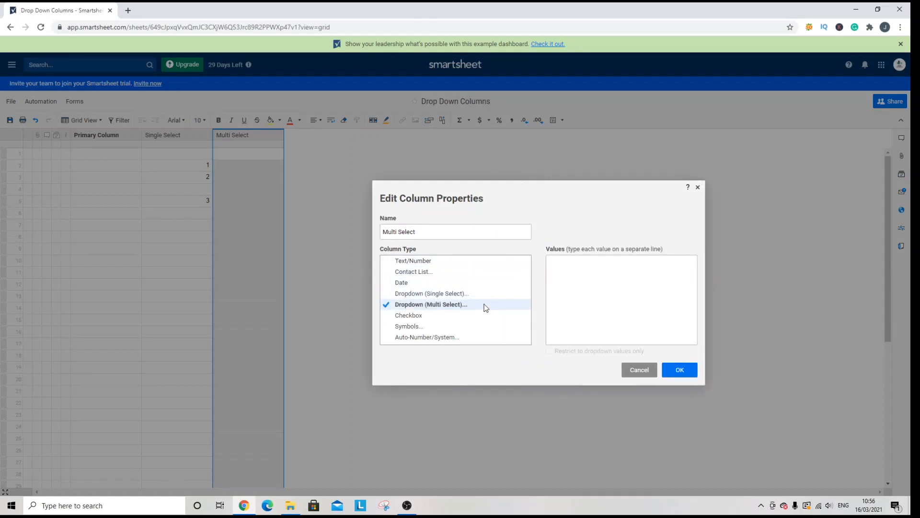
{"action": "left_click", "coordinate": [565, 276]}
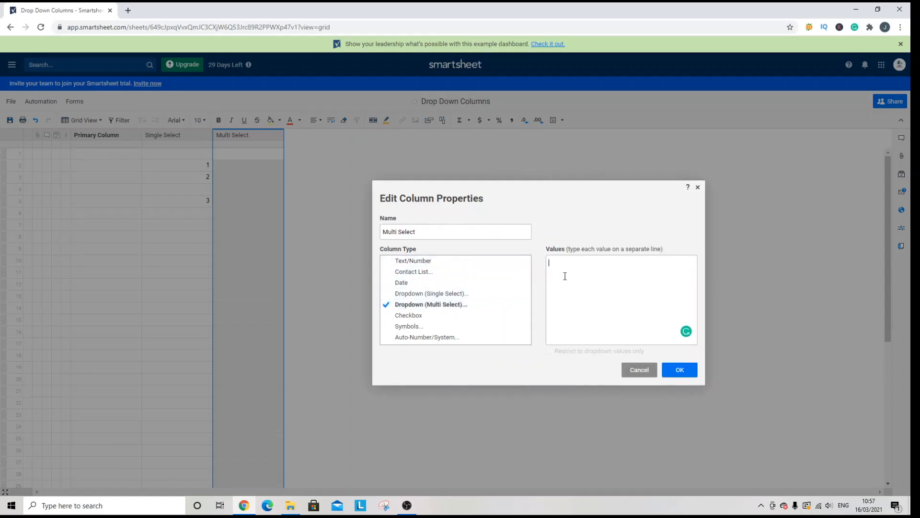
{"action": "type", "text": "1"}
{"action": "key", "text": "Return"}
{"action": "type", "text": "2 "}
{"action": "type", "text": "3"}
{"action": "left_click", "coordinate": [580, 351]}
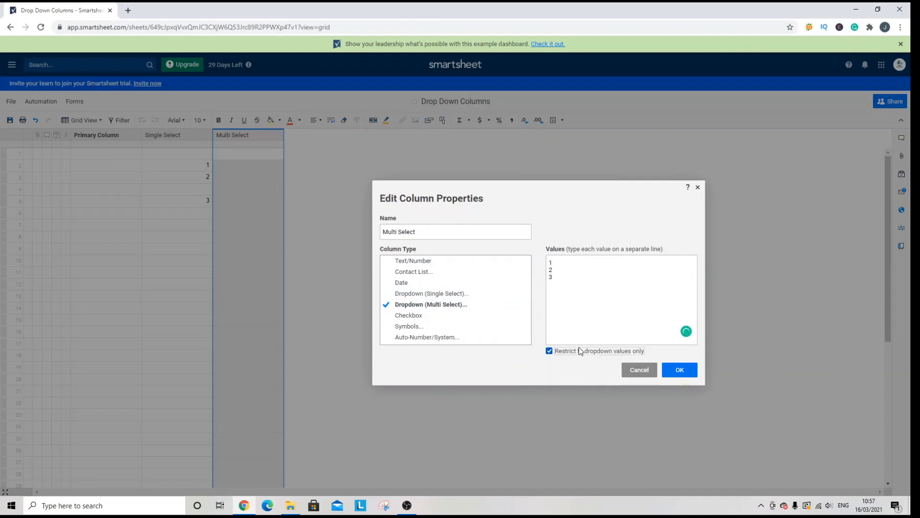
{"action": "left_click", "coordinate": [678, 373]}
Try selecting all dropdown values at once in row 2 of the Multi Select column and clear the selection.
{"action": "left_click", "coordinate": [234, 167]}
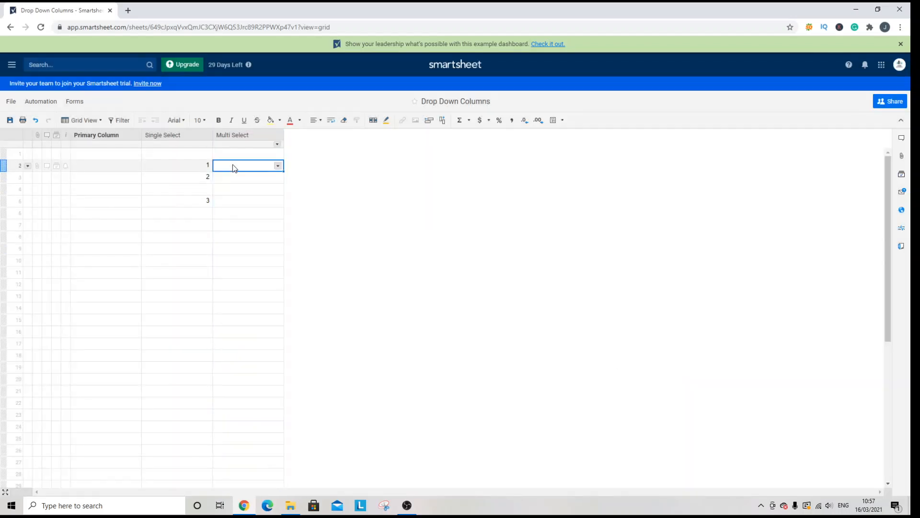
{"action": "left_click", "coordinate": [278, 167]}
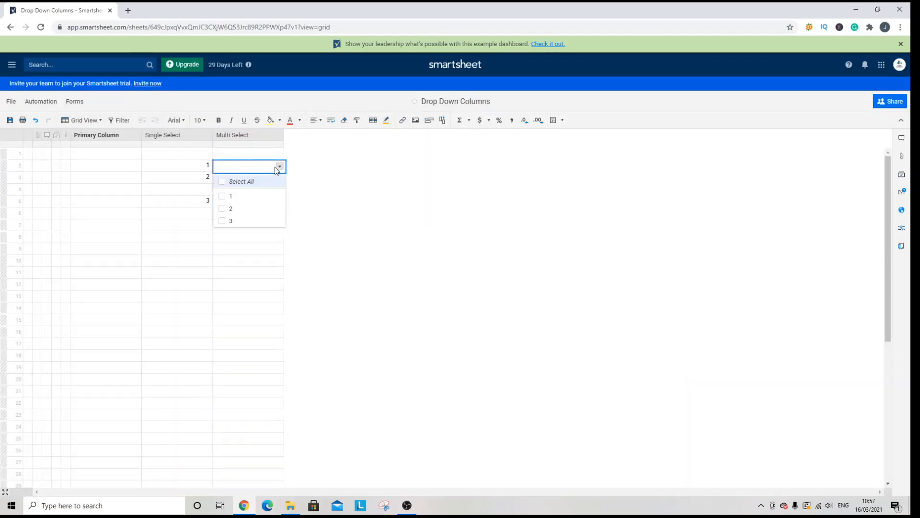
{"action": "left_click", "coordinate": [222, 182]}
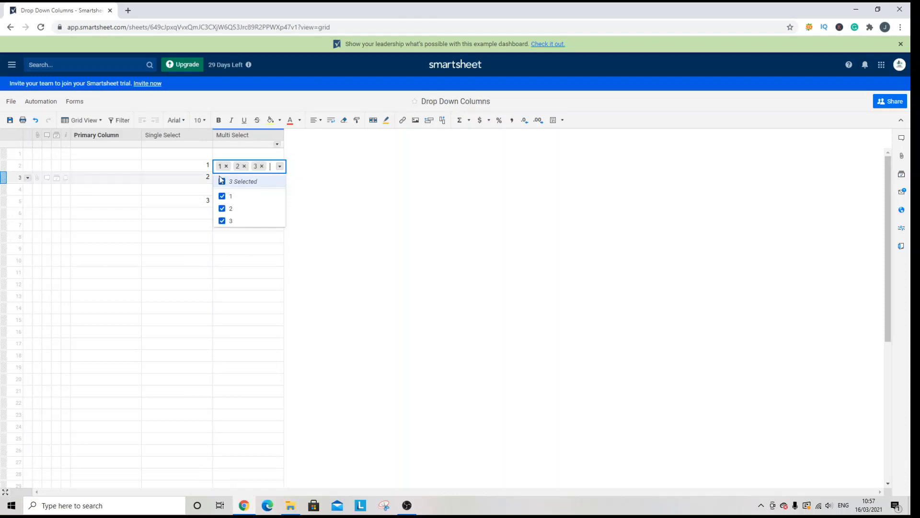
{"action": "left_click", "coordinate": [223, 184]}
Choose values 1 and 3 for row 2 of the Multi Select column and save the sheet.
{"action": "left_click", "coordinate": [222, 196]}
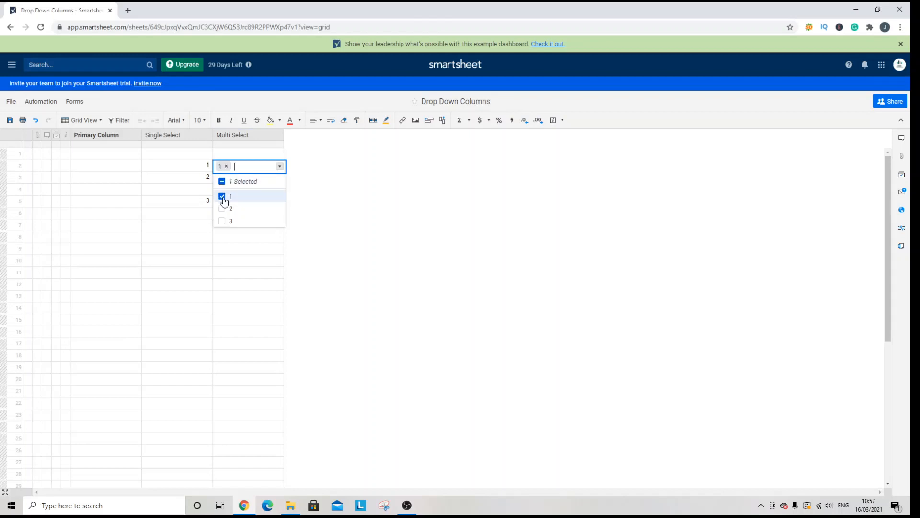
{"action": "left_click", "coordinate": [224, 208]}
{"action": "left_click", "coordinate": [223, 207]}
{"action": "left_click", "coordinate": [223, 196]}
{"action": "left_click", "coordinate": [223, 196]}
{"action": "left_click", "coordinate": [223, 220]}
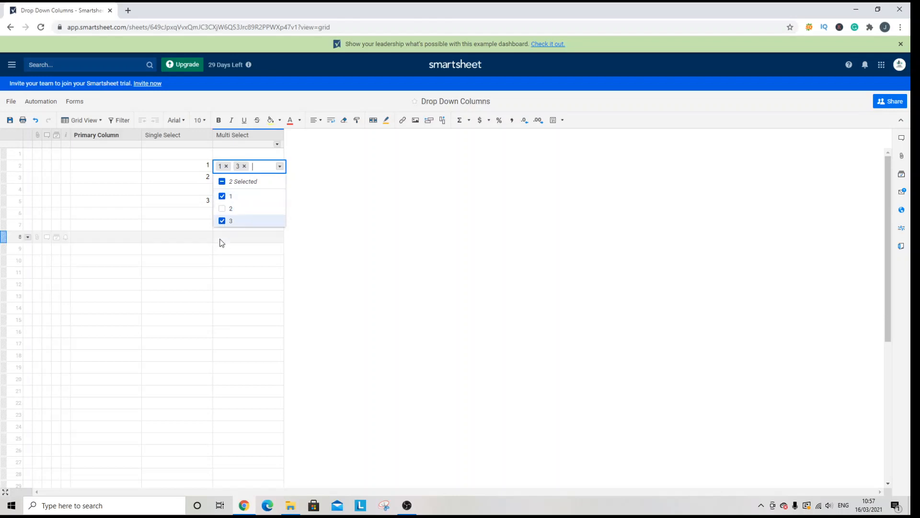
{"action": "left_click", "coordinate": [228, 263]}
{"action": "left_click", "coordinate": [9, 119]}
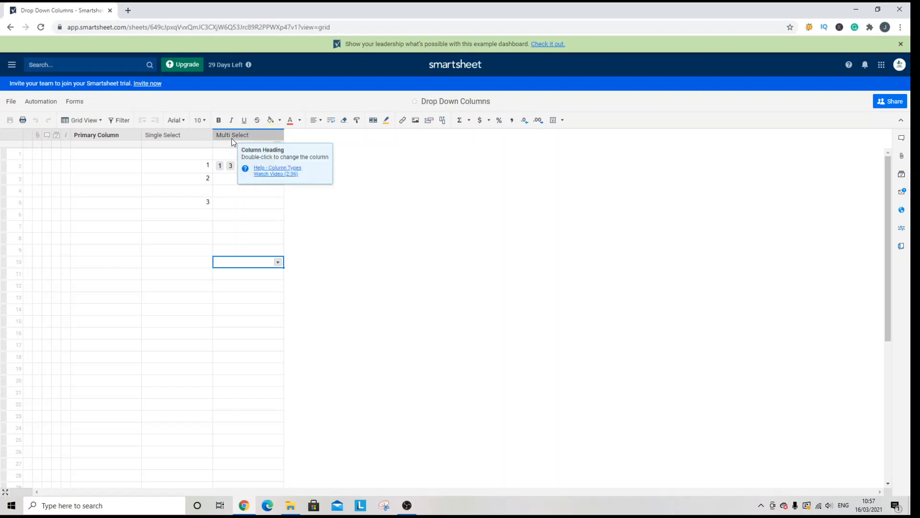
Bring up the column options for the Multi Select column.
{"action": "right_click", "coordinate": [270, 136]}
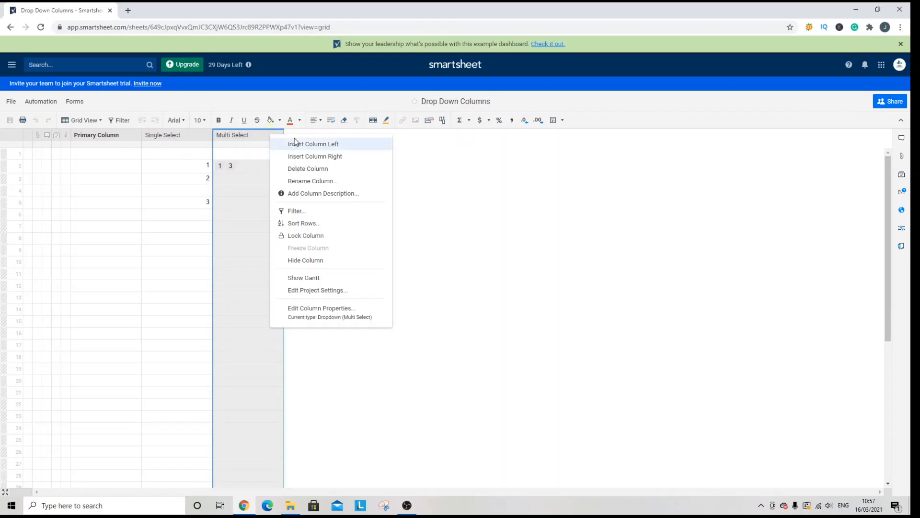
{"action": "right_click", "coordinate": [245, 137]}
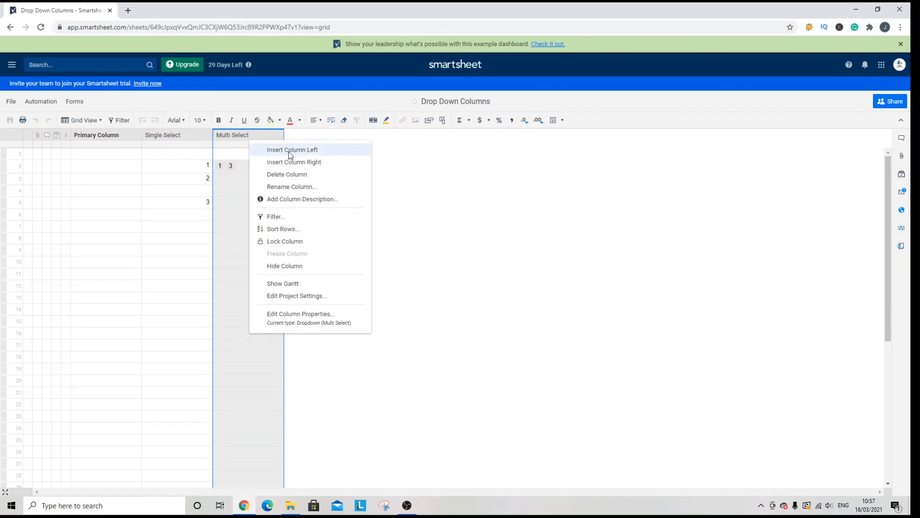